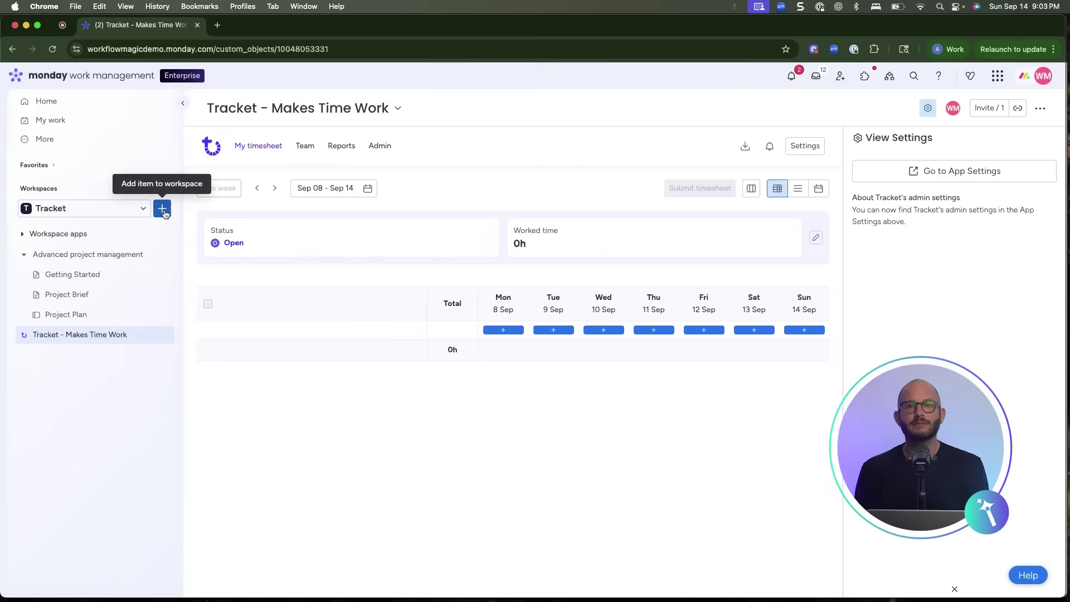
# Step: Find Tracket among the installed apps in the + add menu, then close the menu
pyautogui.click(165, 214)
pyautogui.moveTo(255, 410)
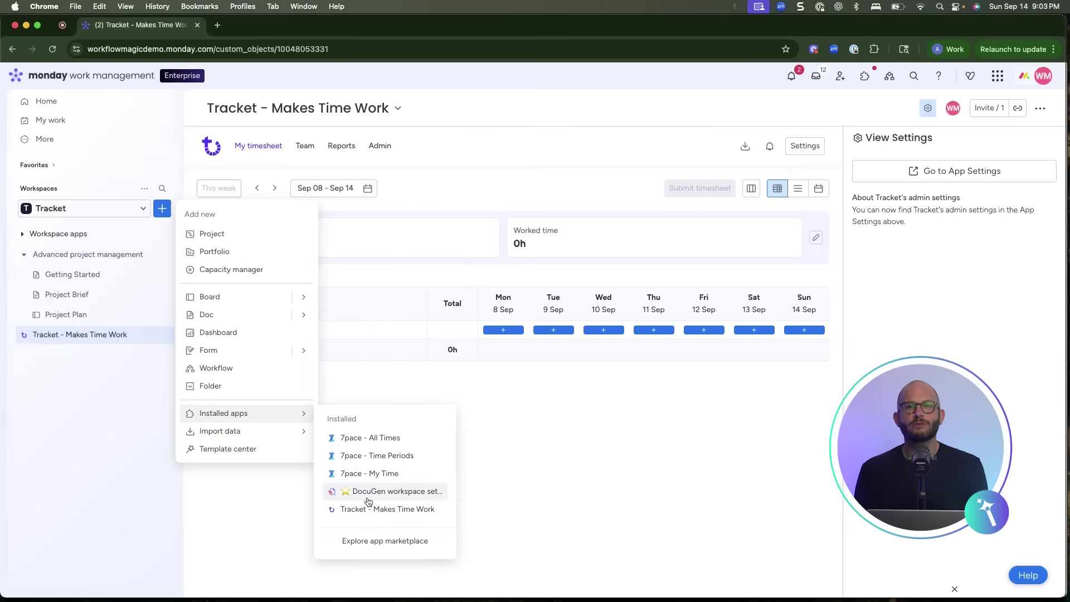
pyautogui.click(108, 434)
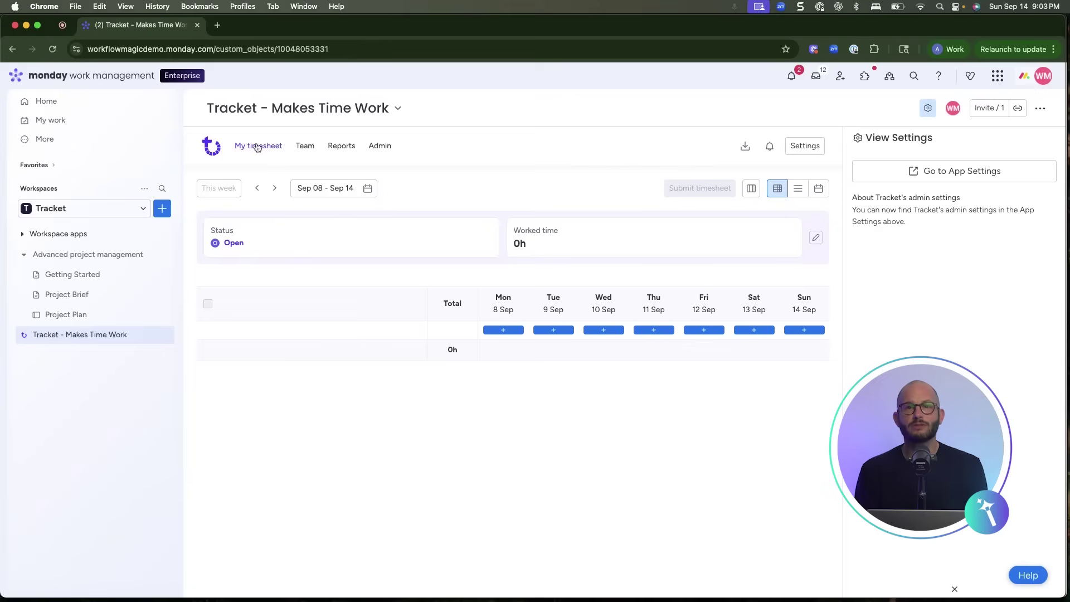
# Step: Move from Tracket's Team approvals to its Reports page
pyautogui.click(313, 148)
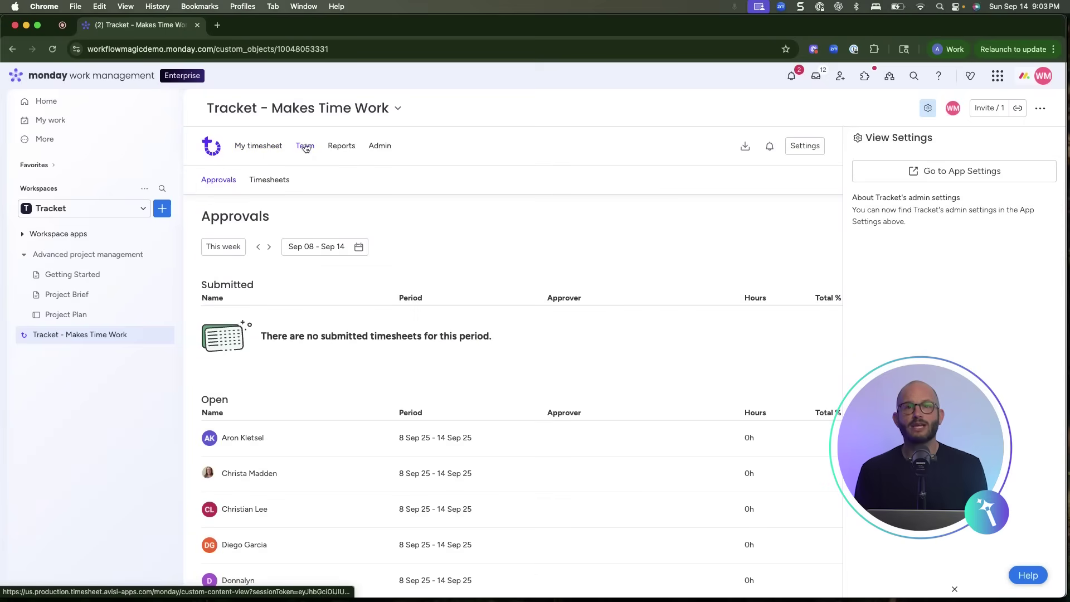
pyautogui.click(350, 146)
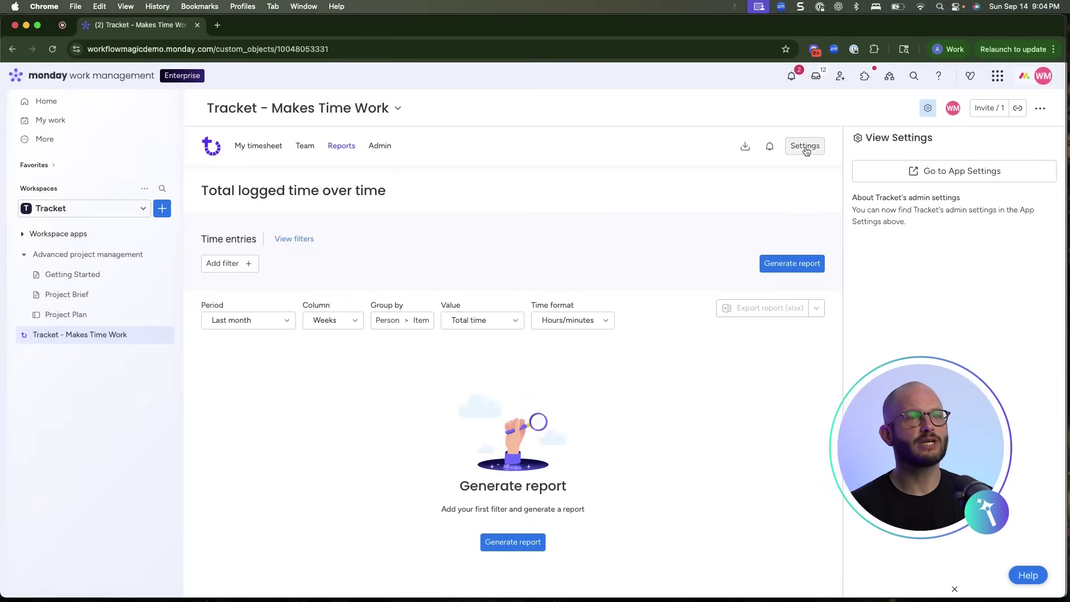
# Step: Open Tracket's app settings and scroll through the Time management section
pyautogui.click(904, 175)
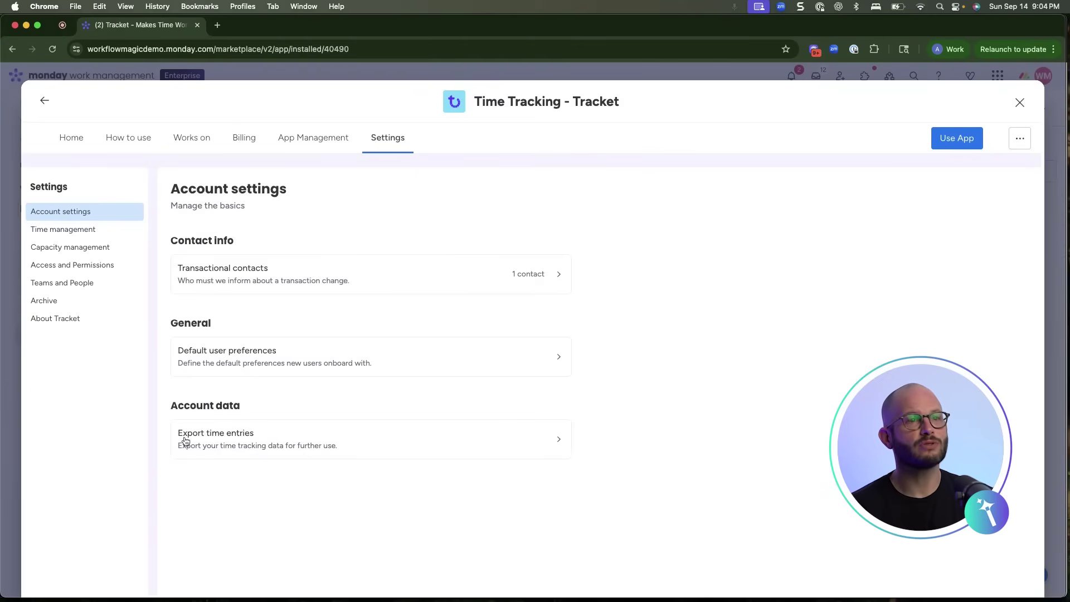
pyautogui.click(72, 229)
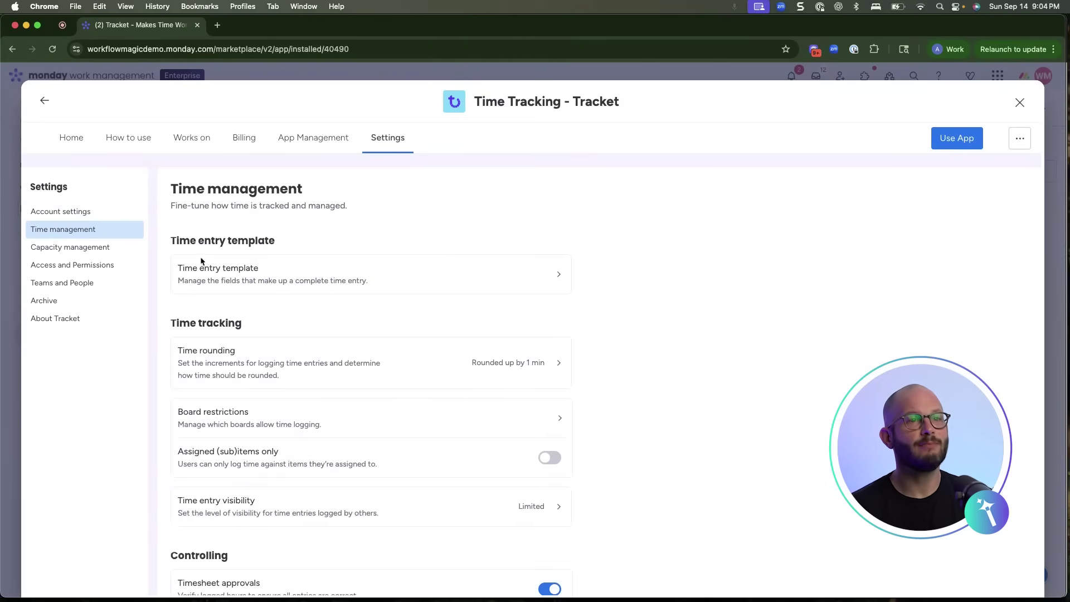
pyautogui.scroll(-3, 248, 278)
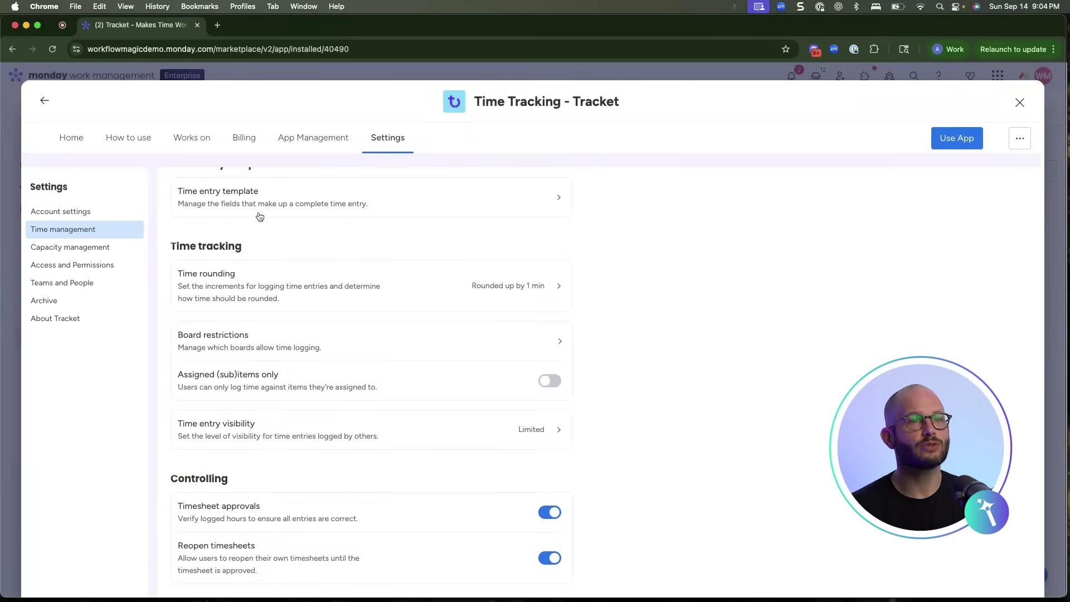
pyautogui.scroll(-1, 332, 217)
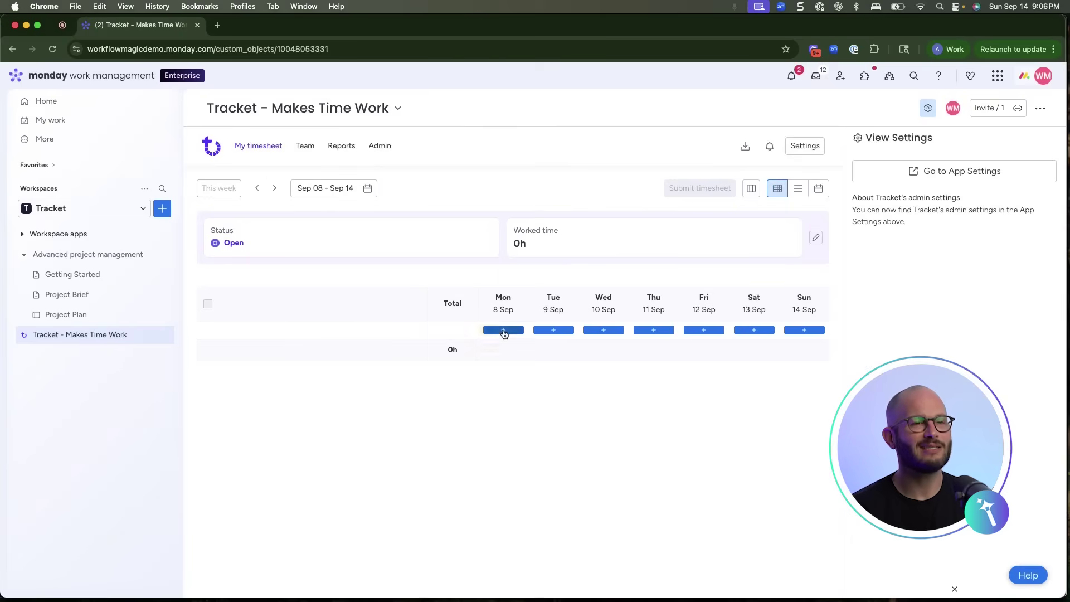
# Step: Start a Monday 8 Sep time entry on a Project Plan board example item
pyautogui.click(504, 329)
pyautogui.write('project plan')
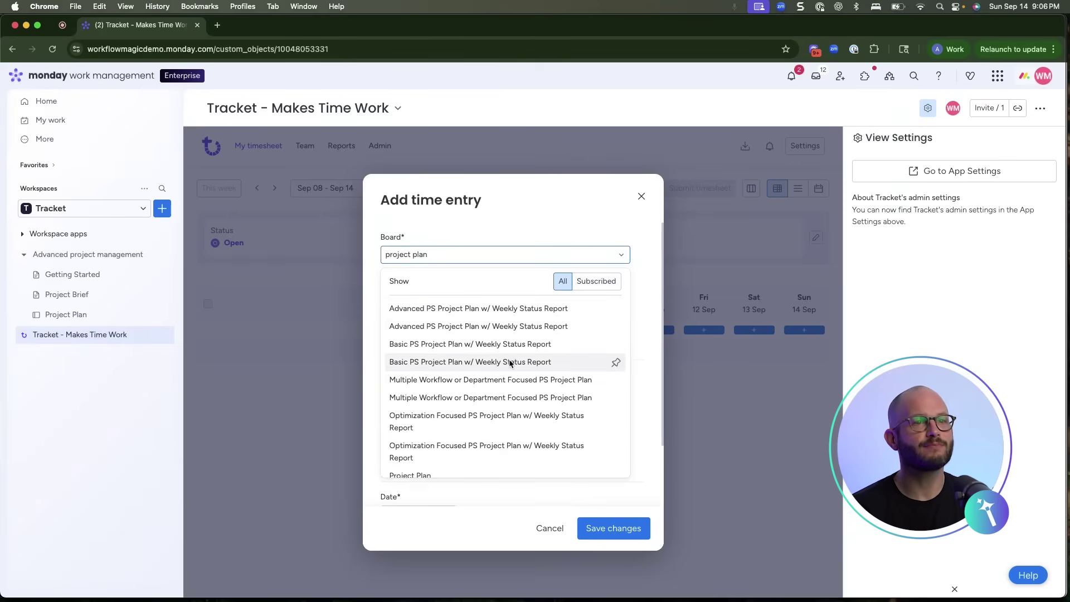
pyautogui.scroll(-1, 616, 362)
pyautogui.click(424, 449)
pyautogui.click(426, 295)
pyautogui.click(429, 402)
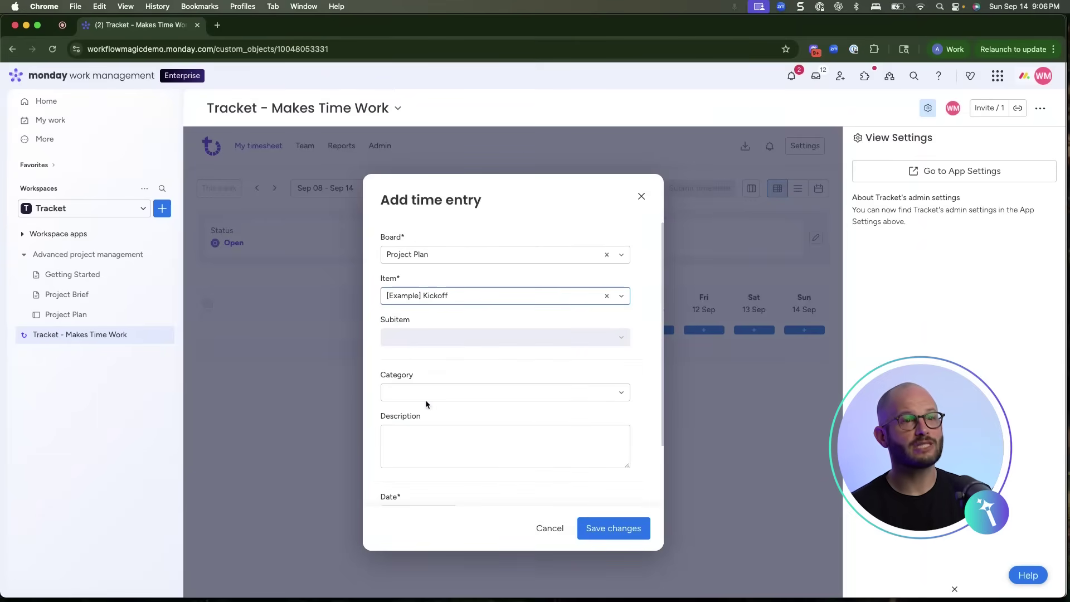
pyautogui.scroll(-2, 412, 340)
pyautogui.click(410, 381)
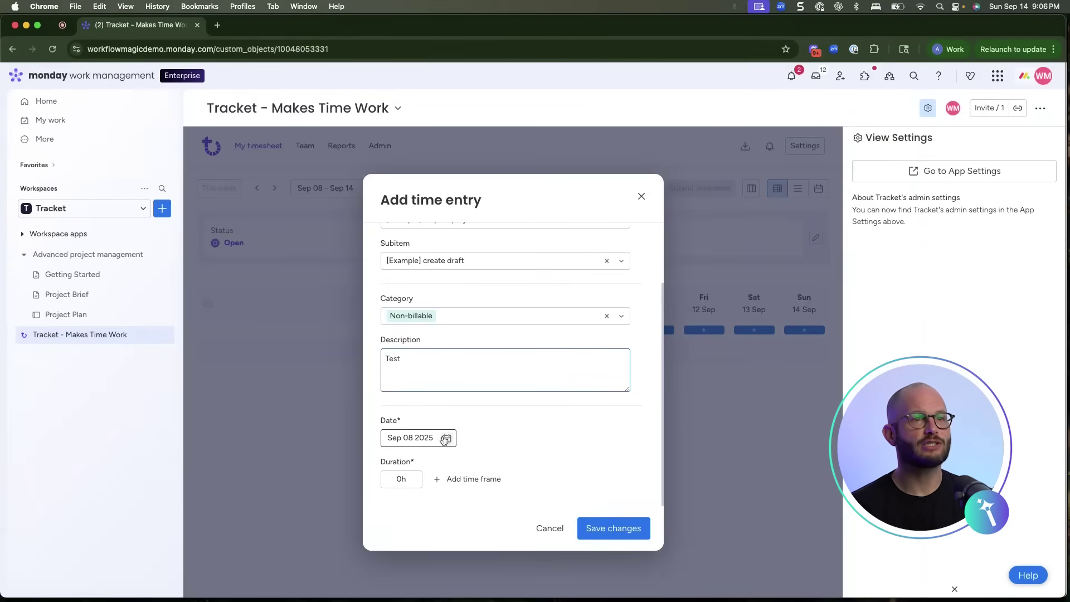
# Step: Give the entry 2h duration, Billable category and 1h billable time, and save it
pyautogui.click(401, 478)
pyautogui.write('2h')
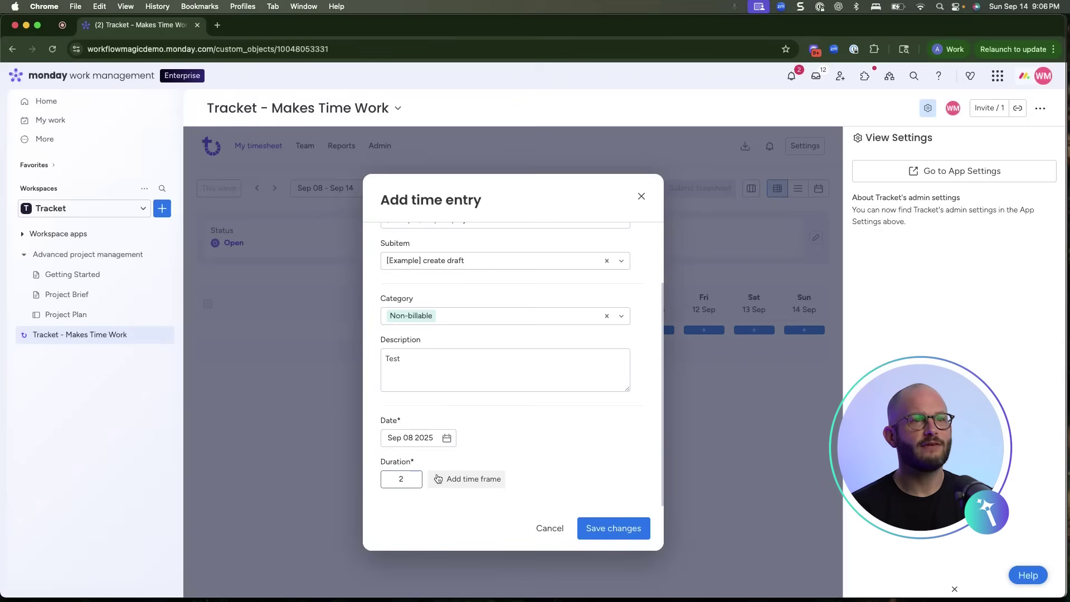
pyautogui.click(437, 479)
pyautogui.click(607, 316)
pyautogui.click(510, 338)
pyautogui.click(546, 479)
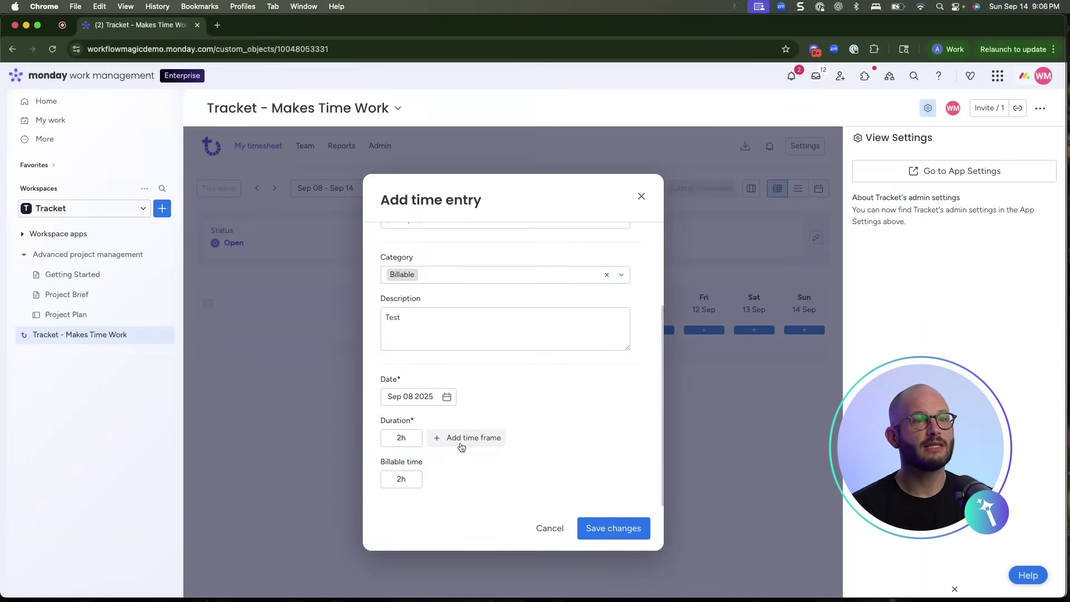
pyautogui.click(402, 479)
pyautogui.write('1h')
pyautogui.press('Return')
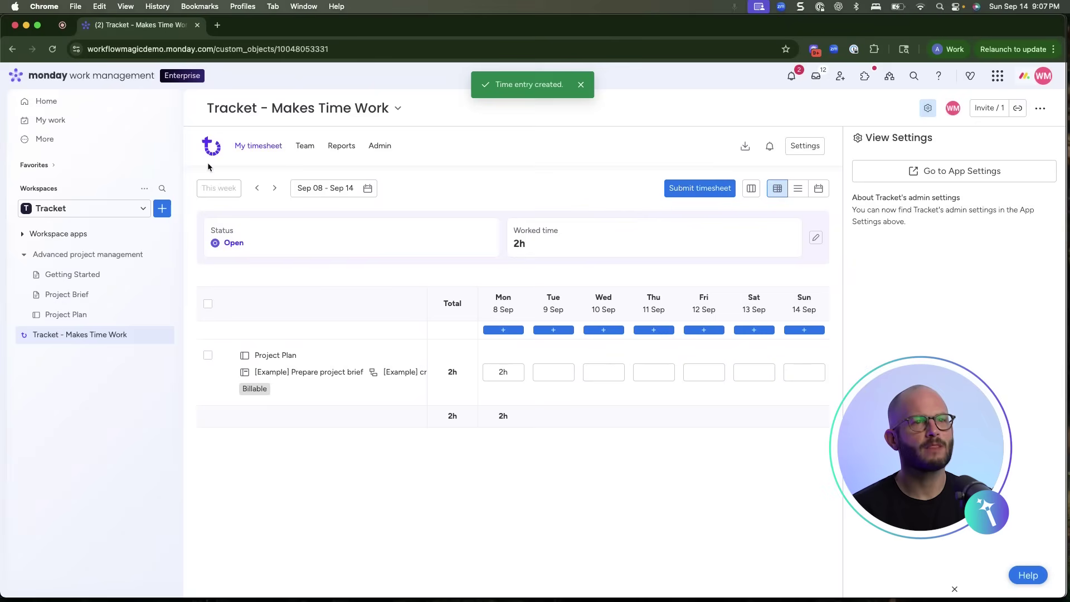
# Step: Review the team's weekly timesheets by user, then return to Tracket's Reports page
pyautogui.click(304, 146)
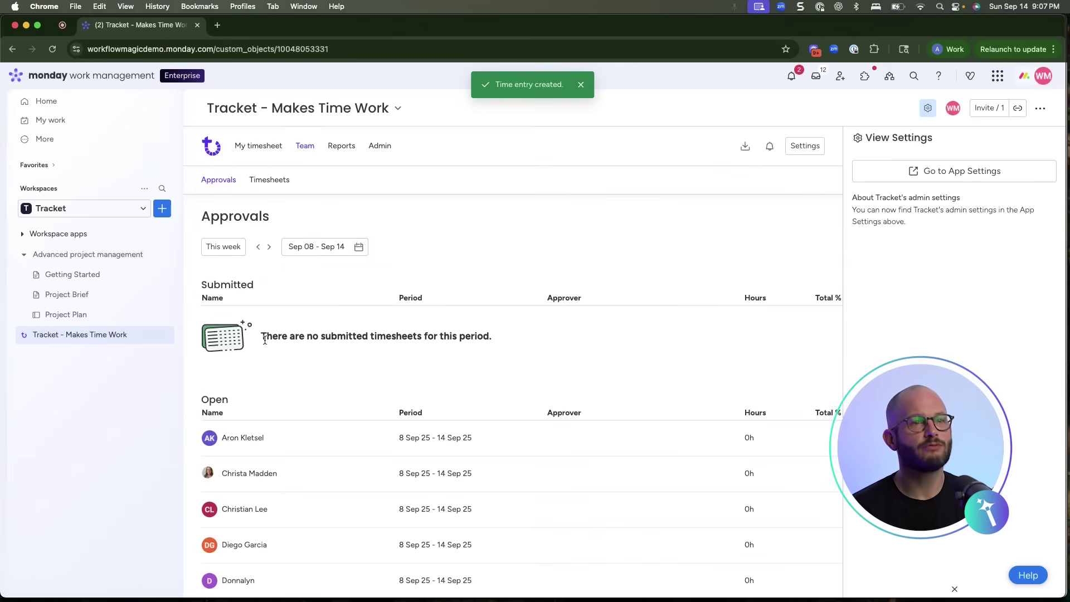
pyautogui.click(263, 180)
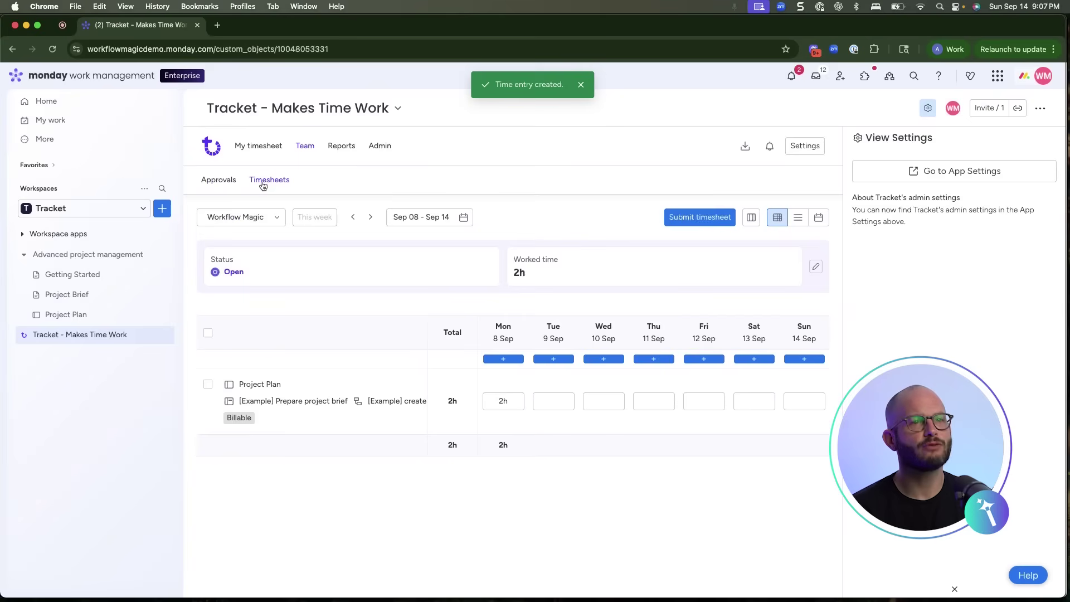
pyautogui.click(243, 222)
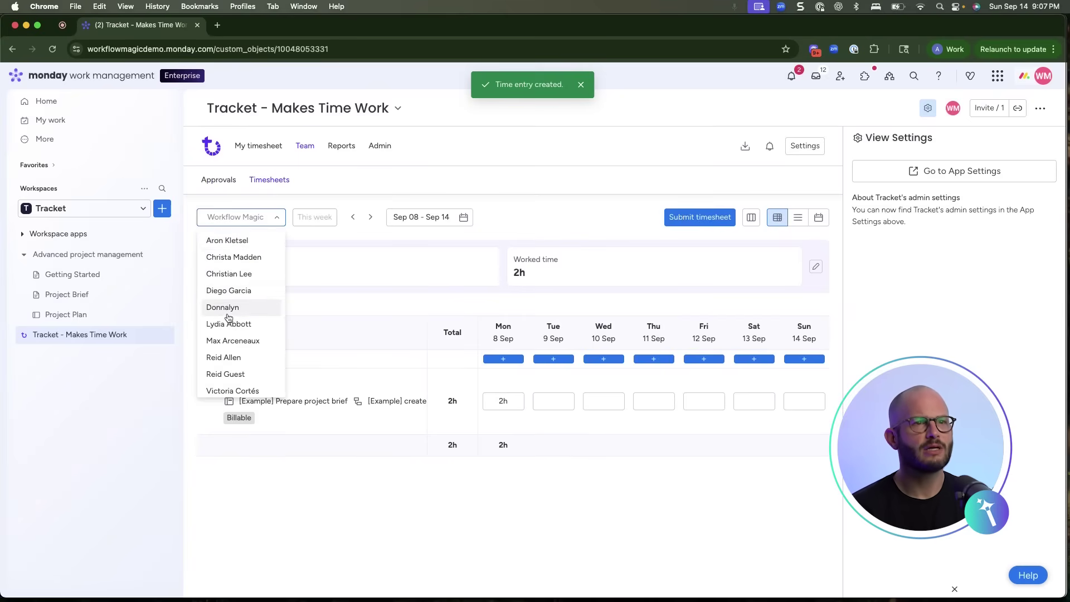
pyautogui.scroll(-3, 229, 317)
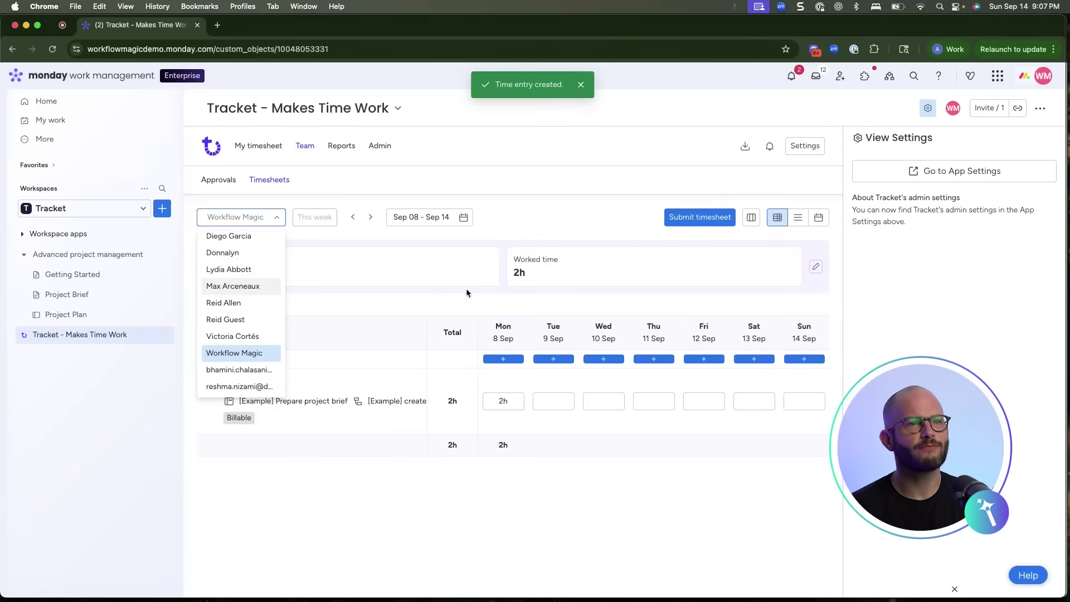
pyautogui.click(330, 152)
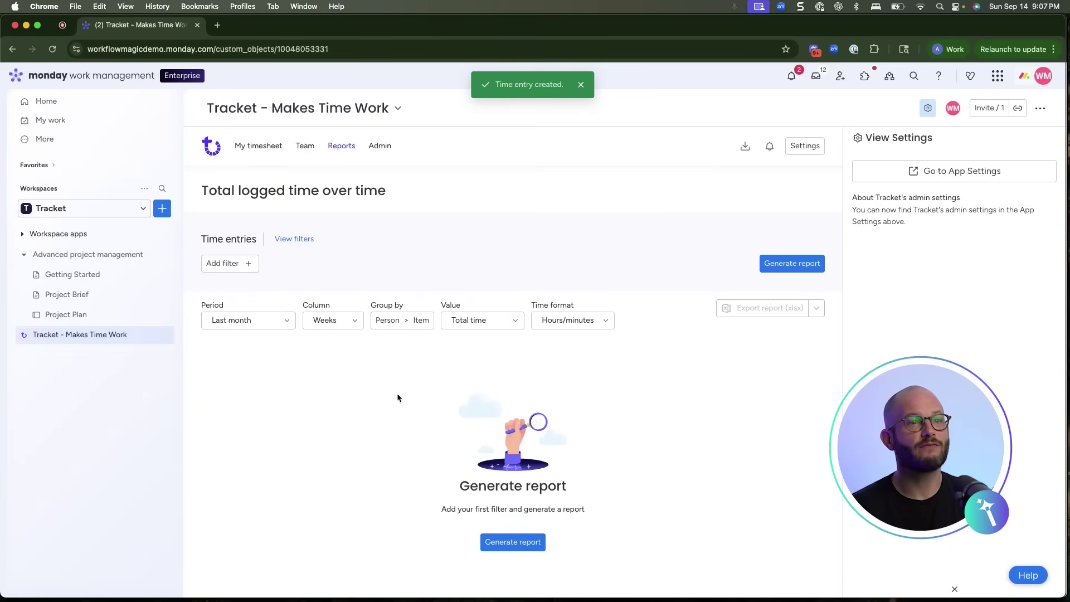
# Step: Inspect the report's period, interval, grouping, value, time format and filter options, then open Project Plan
pyautogui.click(234, 322)
pyautogui.click(330, 326)
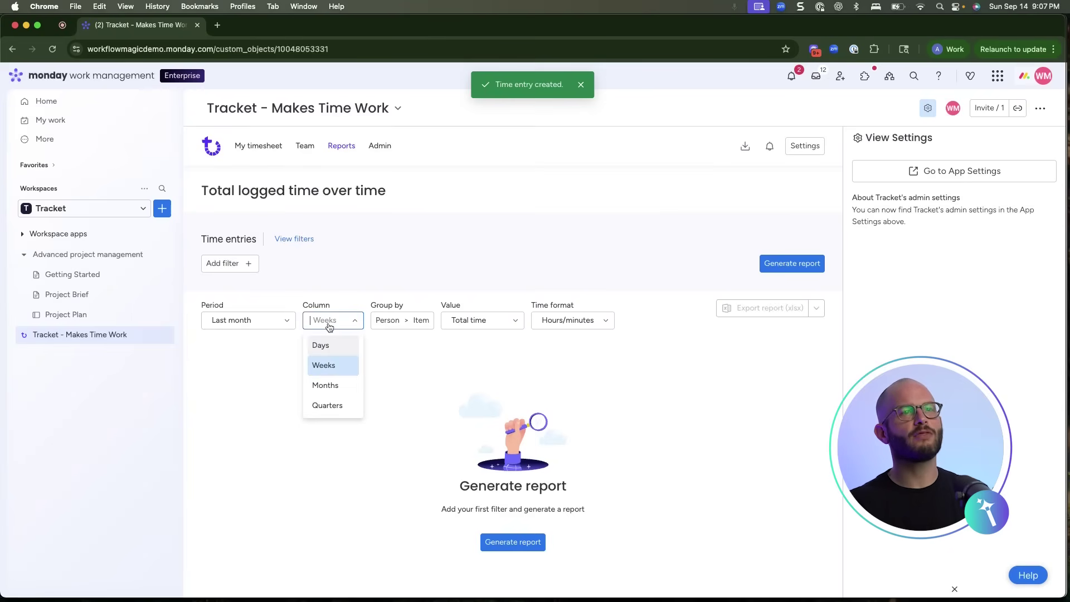
pyautogui.click(403, 321)
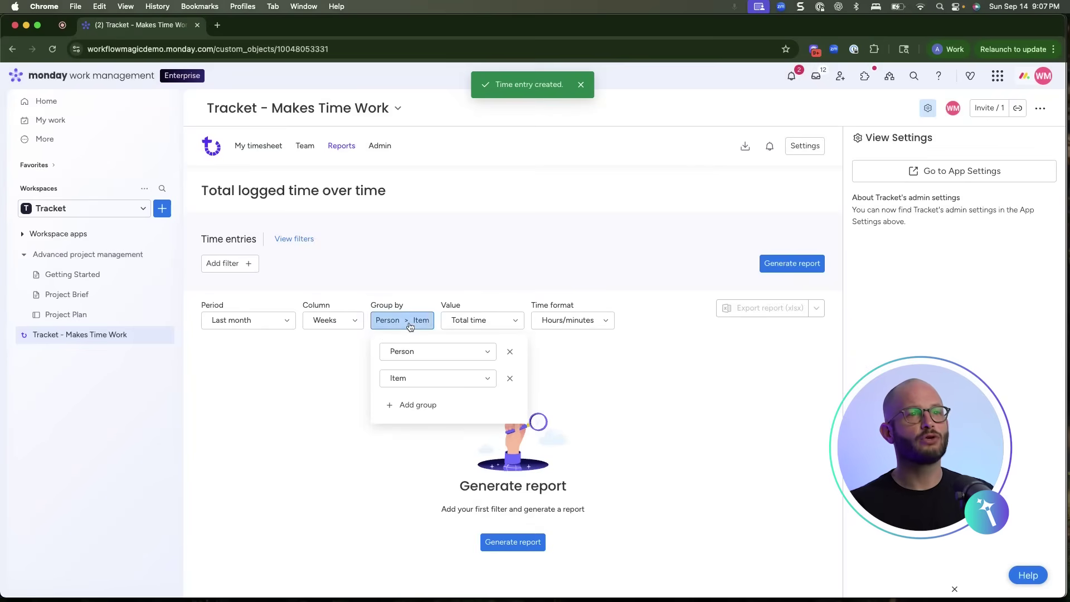
pyautogui.click(393, 378)
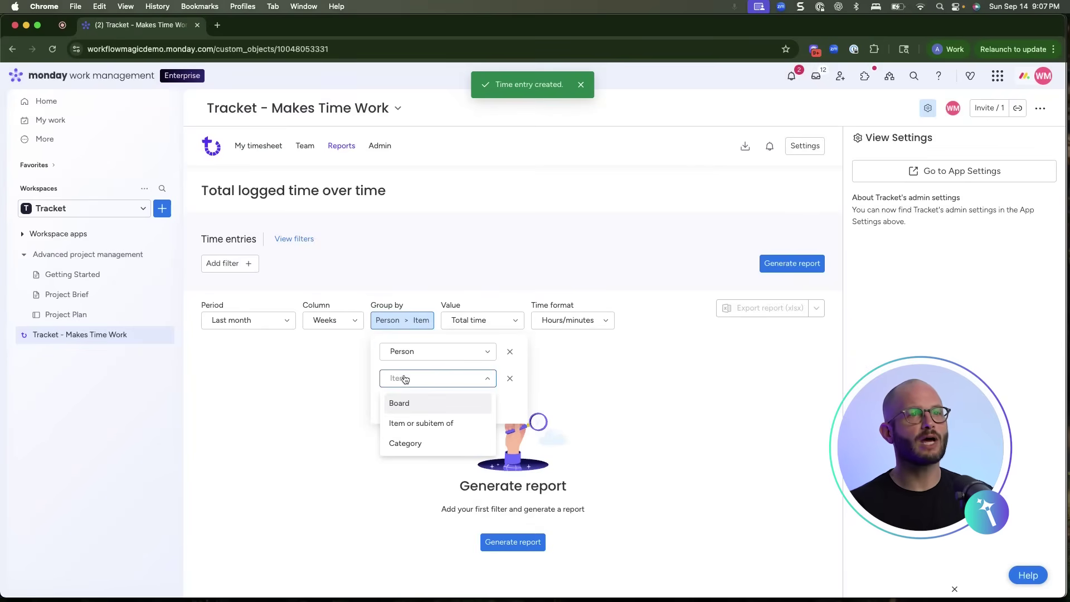
pyautogui.click(462, 321)
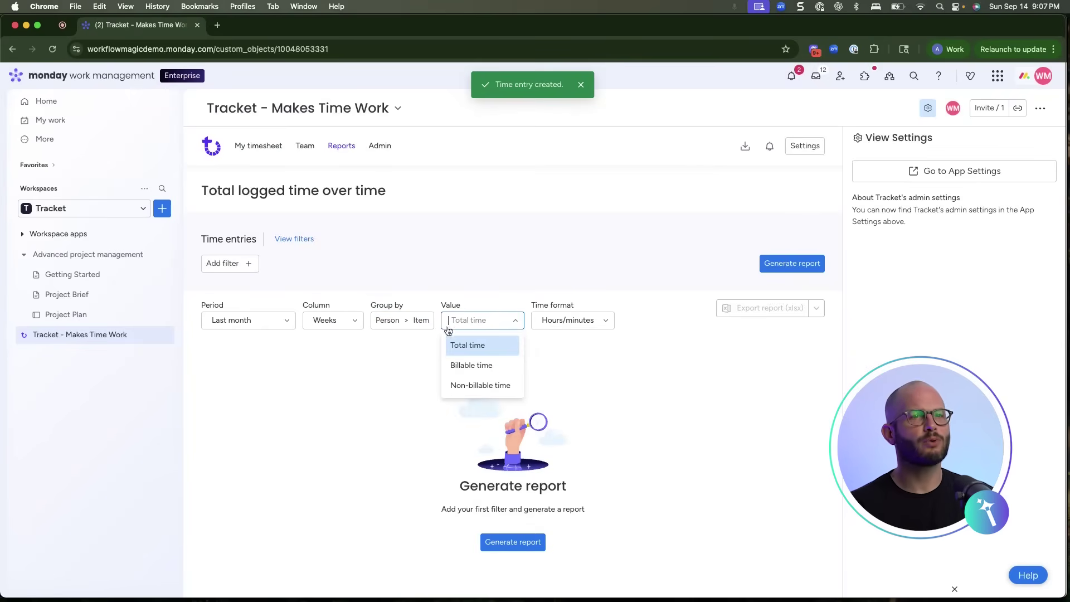
pyautogui.click(545, 319)
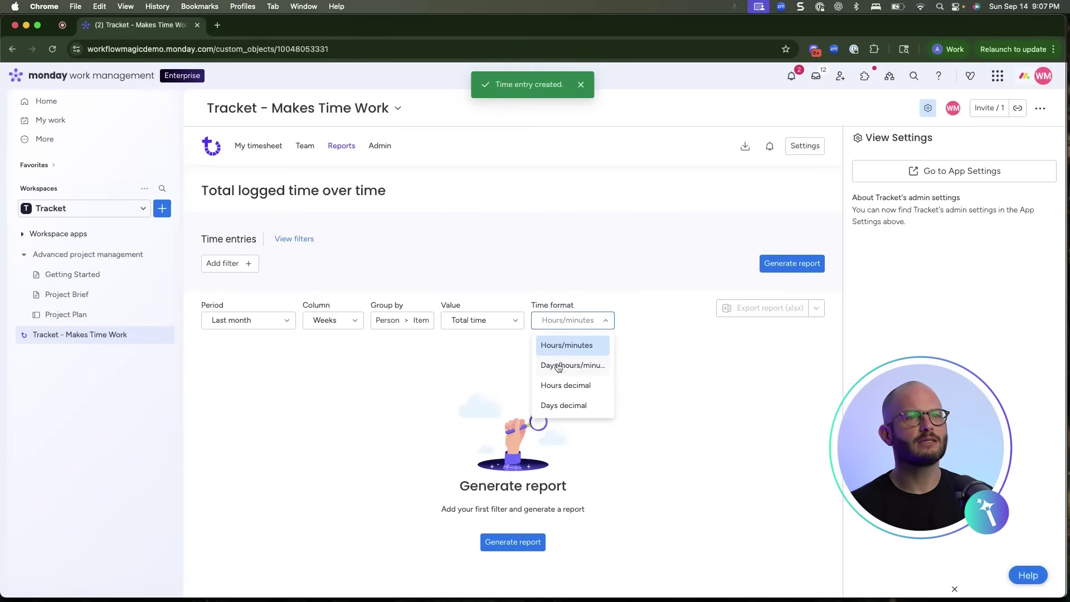
pyautogui.click(228, 263)
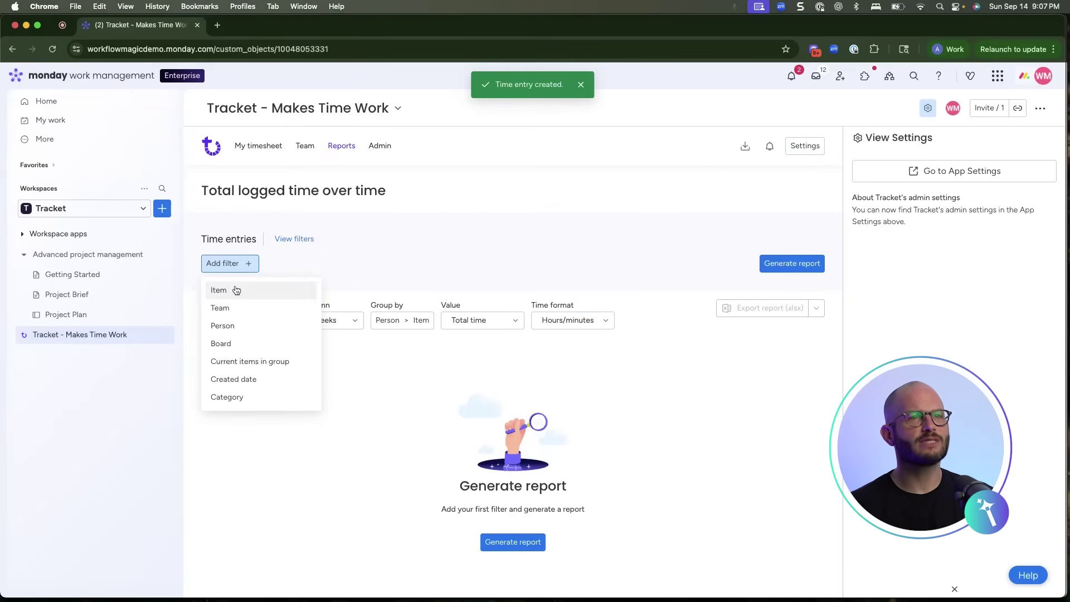
pyautogui.click(109, 315)
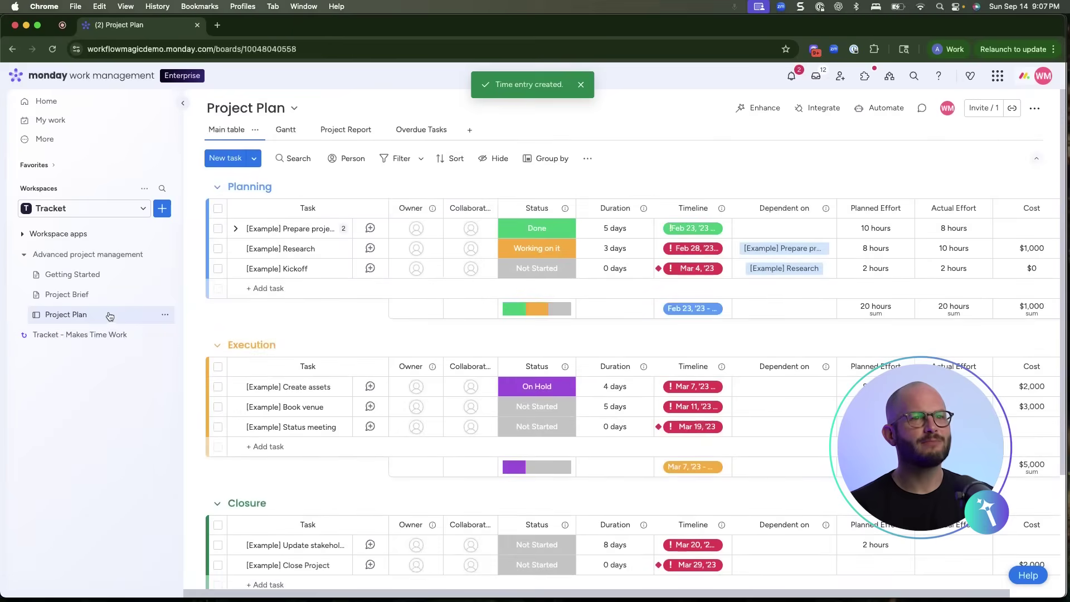
# Step: Add the Tracket time tracking view to the '[Example] Prepare project brief' task
pyautogui.click(370, 229)
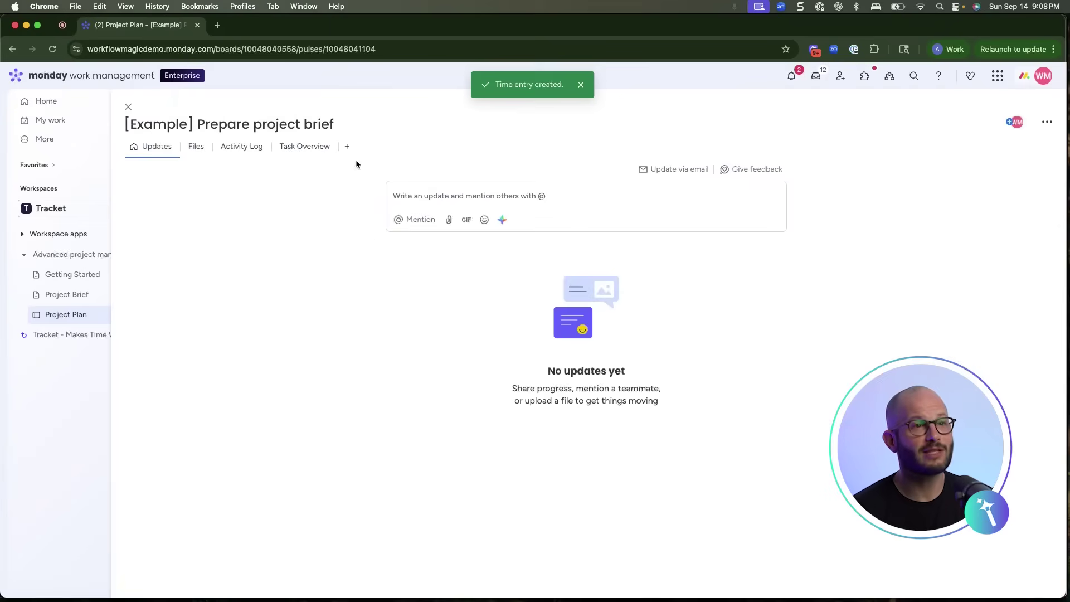
pyautogui.click(346, 146)
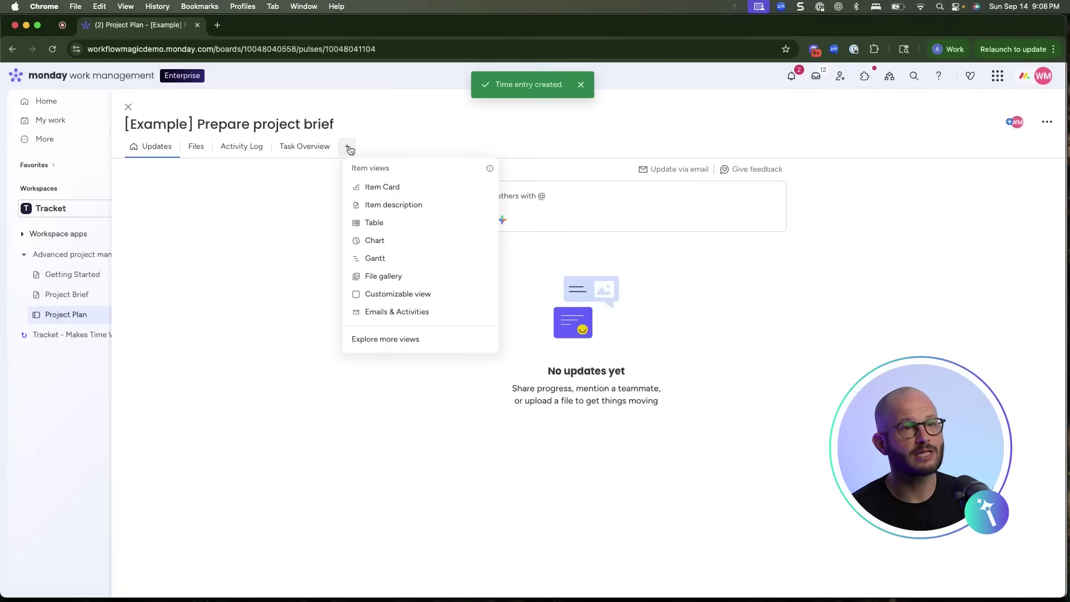
pyautogui.click(384, 339)
pyautogui.write('trac')
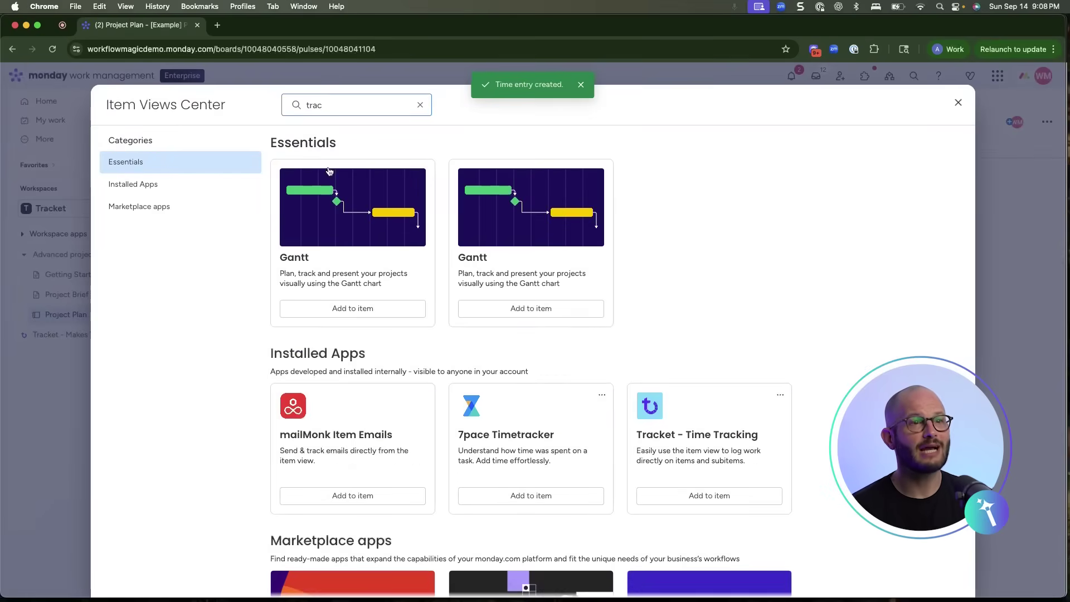
pyautogui.click(688, 495)
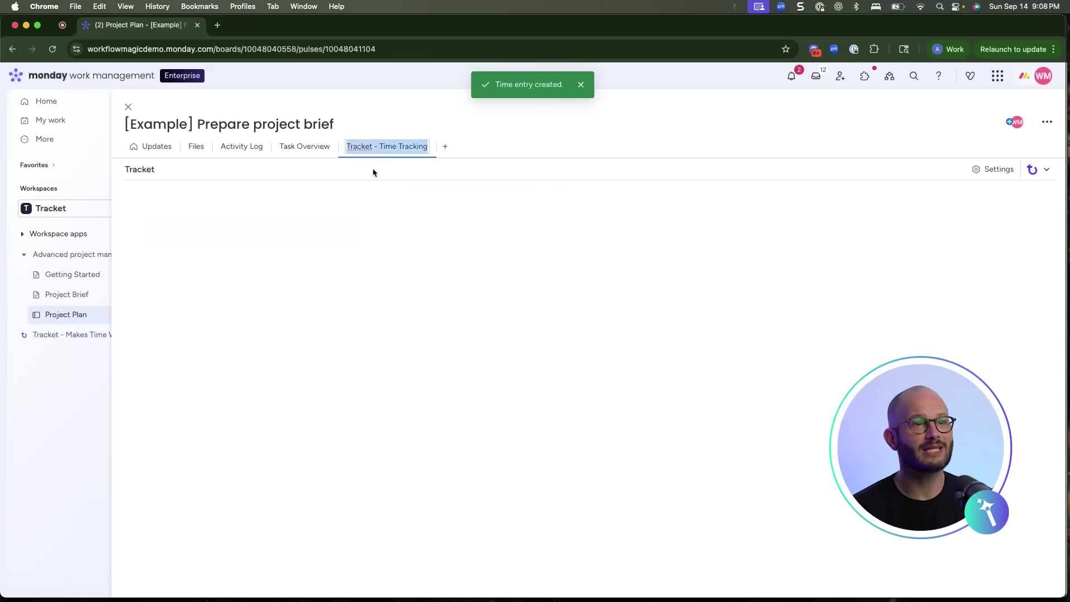
pyautogui.click(491, 138)
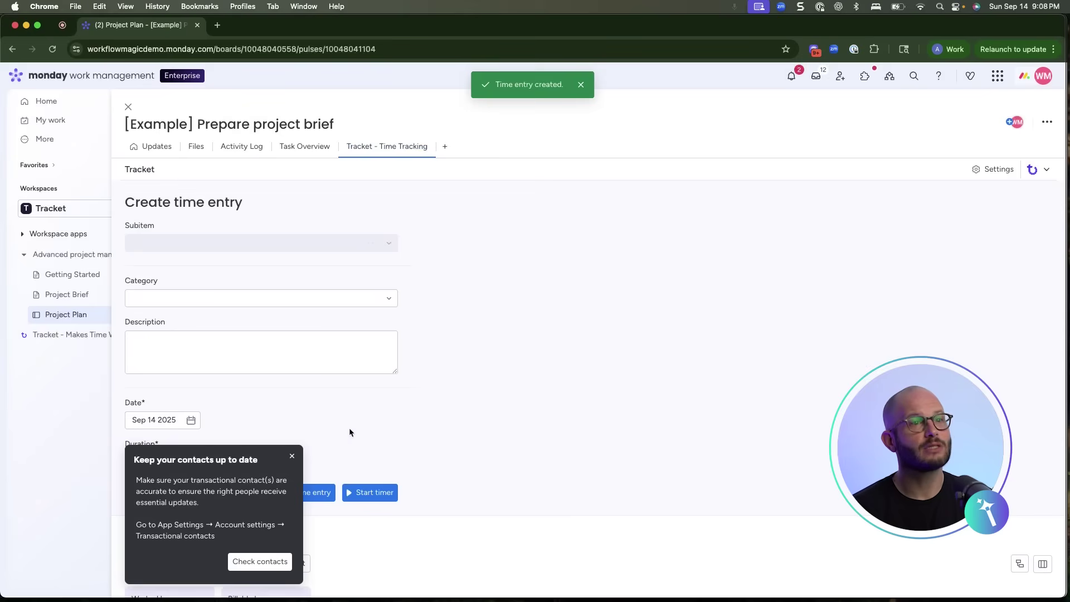
pyautogui.click(292, 455)
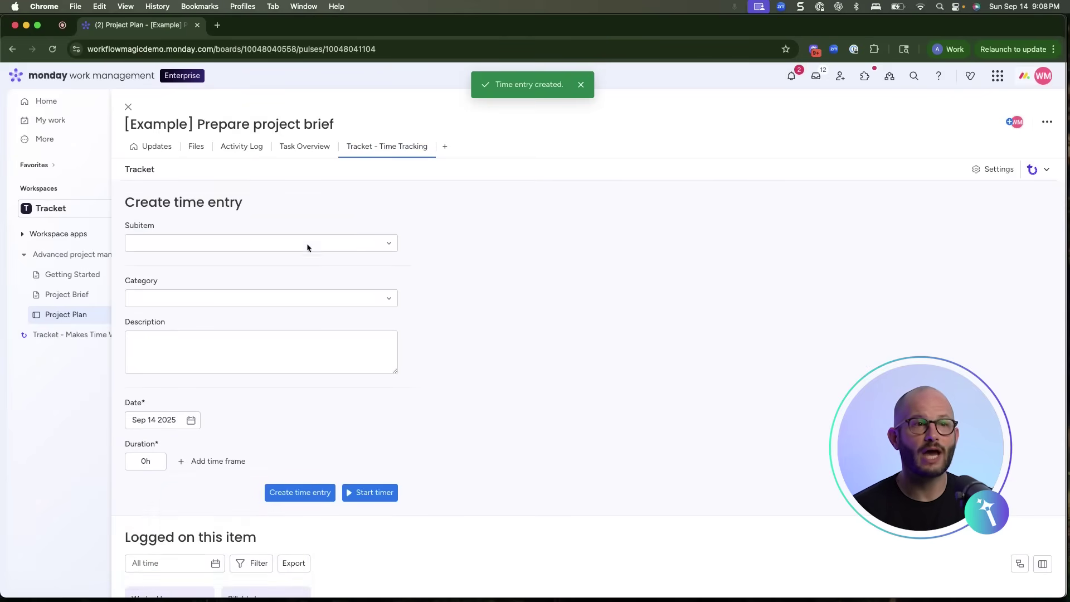
# Step: Draft a 1h Non-billable entry 'New test' on the create draft subitem with start and end times
pyautogui.click(192, 243)
pyautogui.click(189, 296)
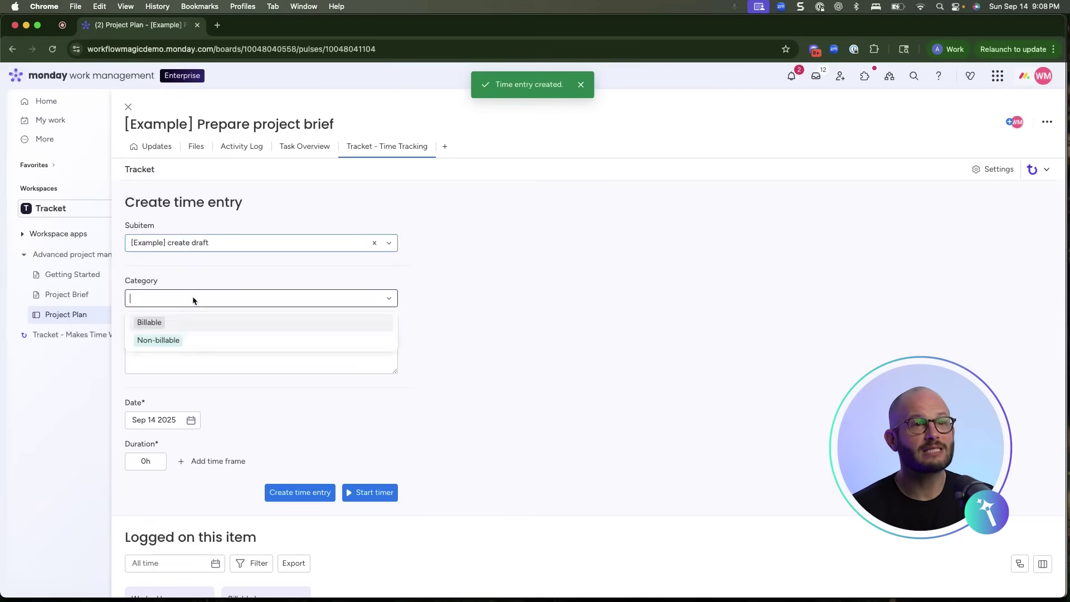
pyautogui.click(184, 318)
pyautogui.click(183, 322)
pyautogui.click(298, 341)
pyautogui.write('New test')
pyautogui.scroll(-3, 215, 430)
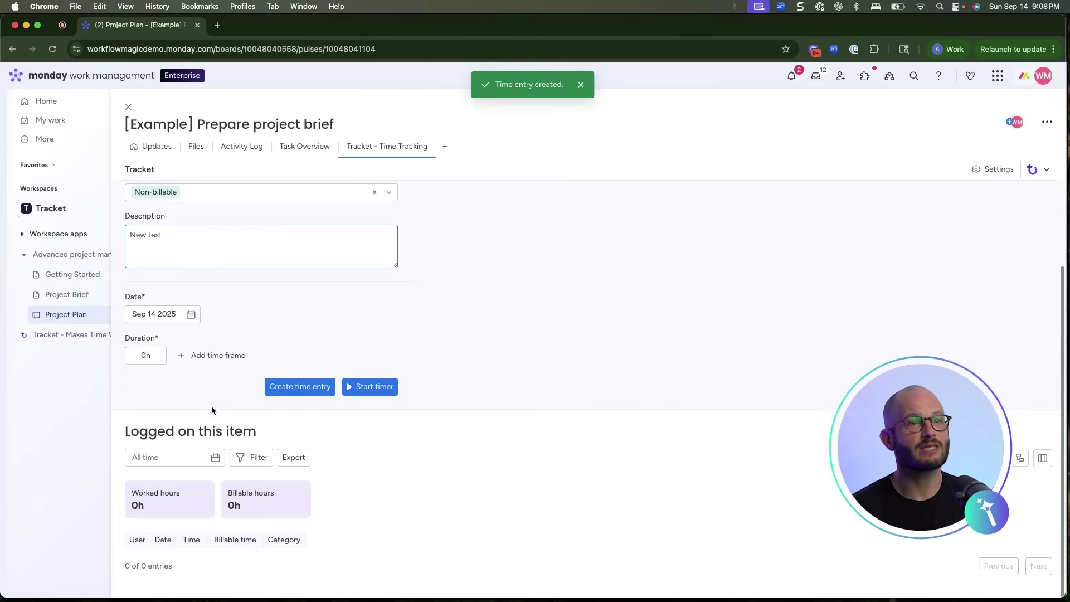
pyautogui.click(143, 355)
pyautogui.write('1')
pyautogui.click(216, 355)
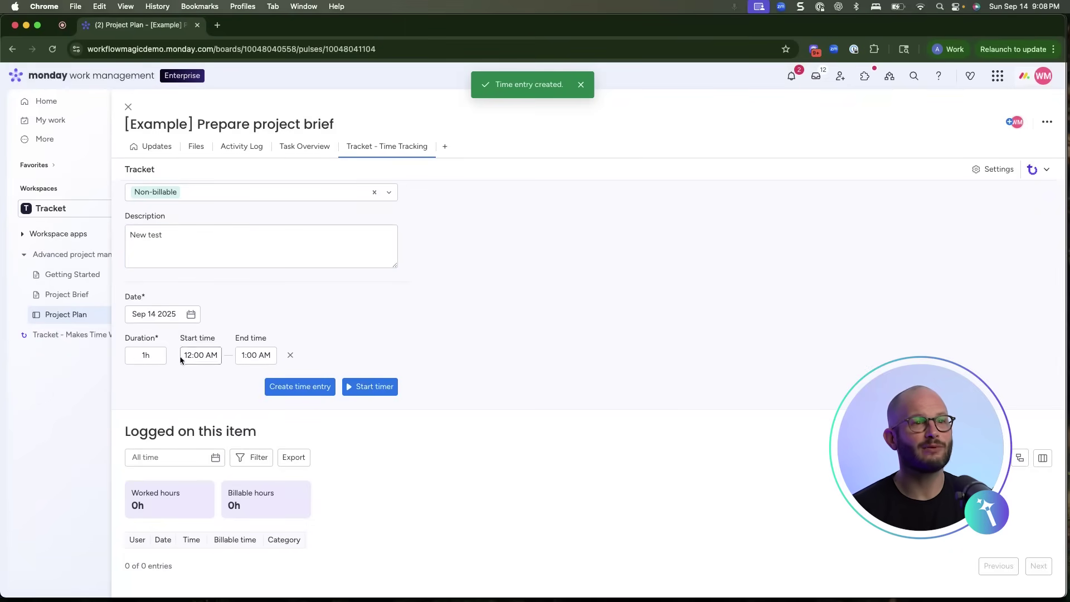
# Step: Save the time entry and preview the Tracket - Integrations template that creates an item per entry
pyautogui.click(294, 384)
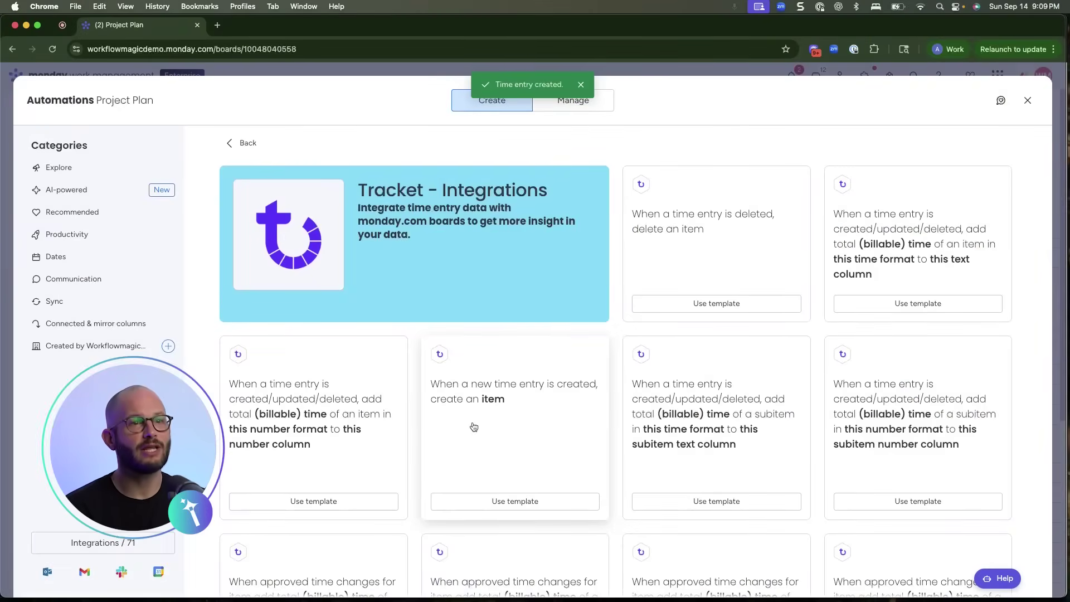
pyautogui.scroll(-2, 474, 427)
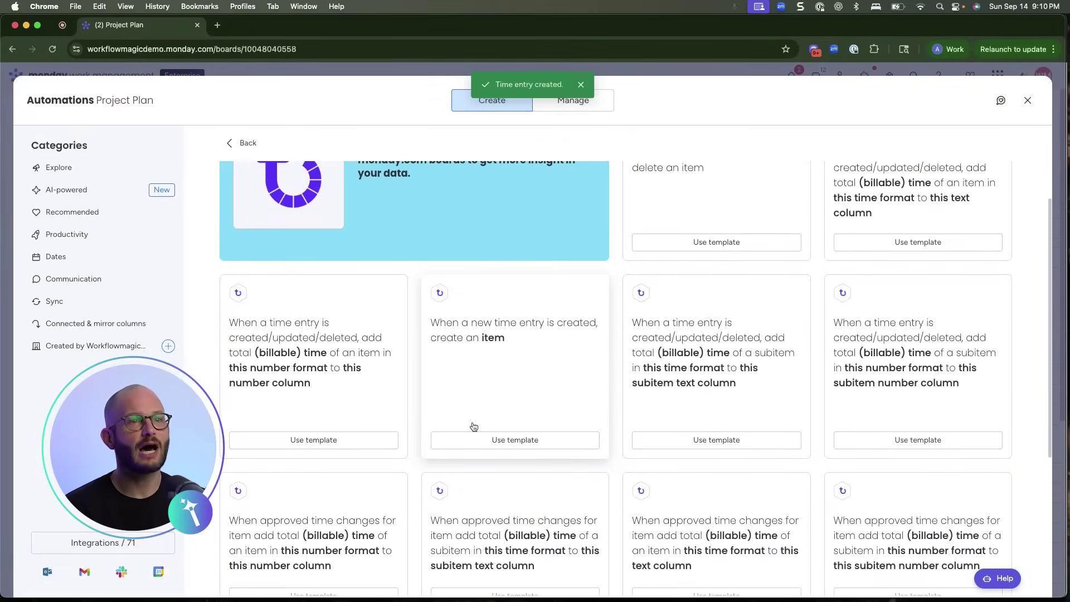
pyautogui.click(476, 389)
pyautogui.click(735, 341)
pyautogui.scroll(-1, 629, 349)
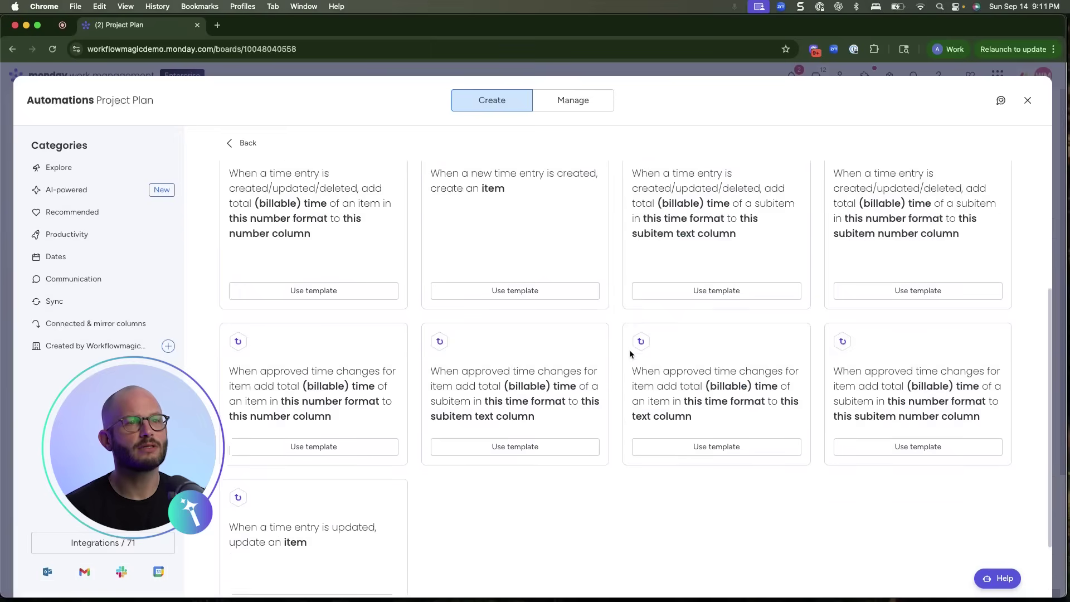
pyautogui.scroll(-3, 630, 350)
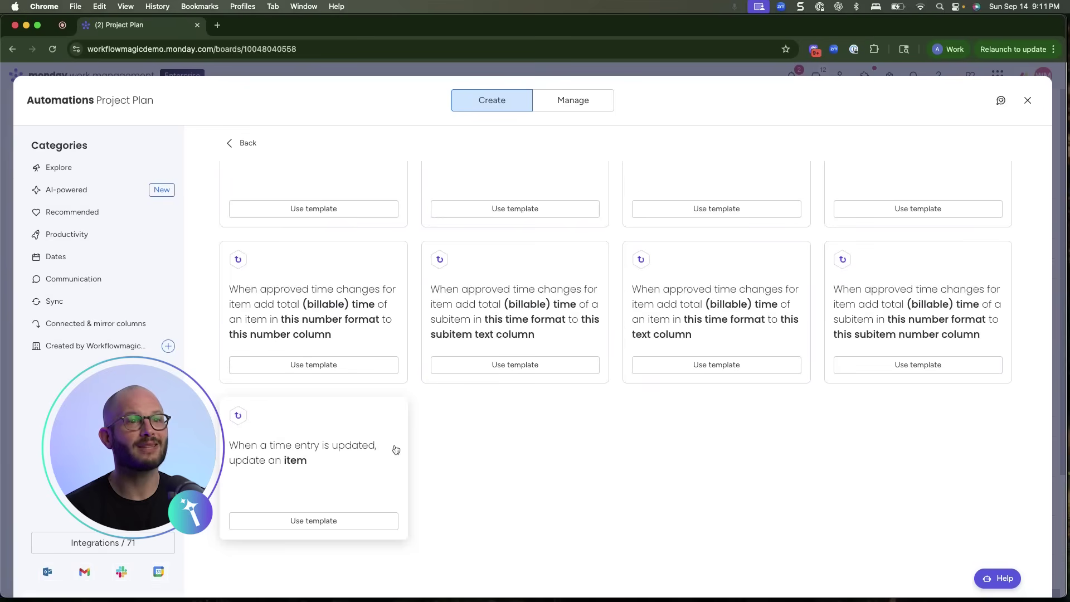
pyautogui.click(1028, 101)
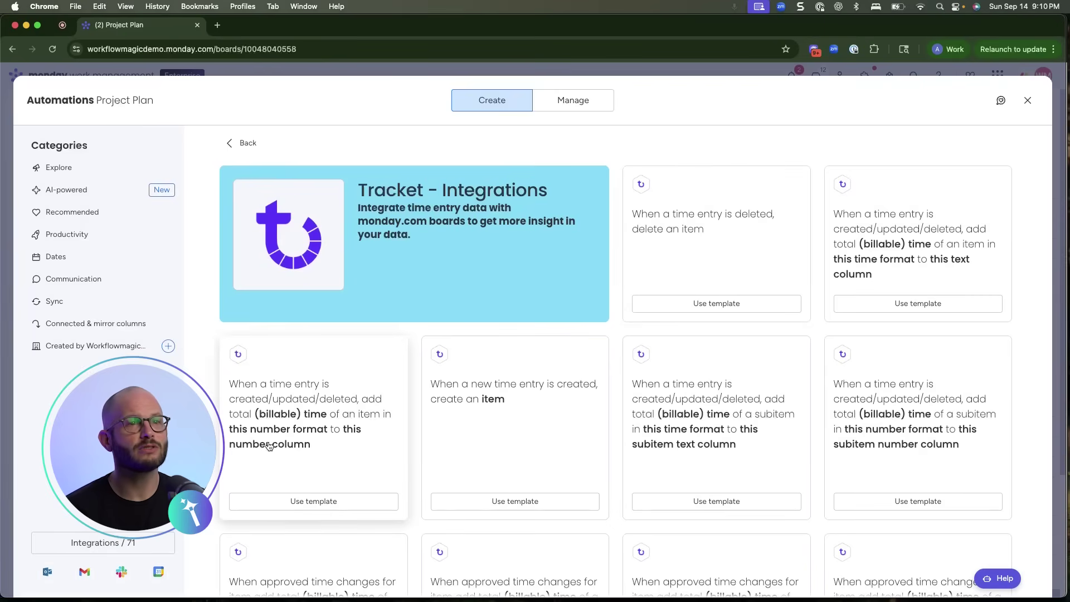
pyautogui.scroll(-5, 530, 418)
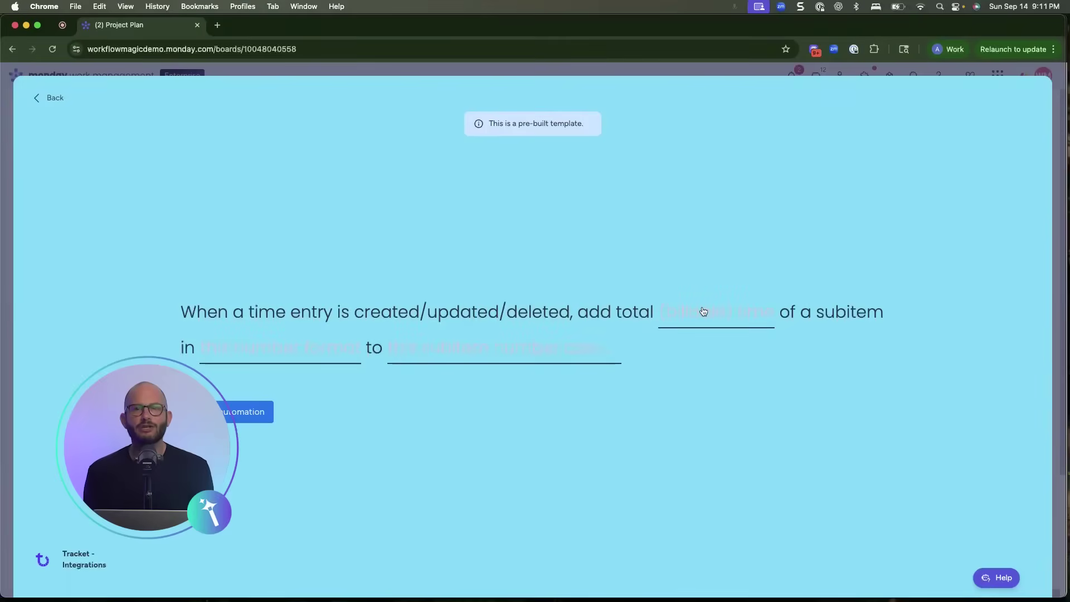
# Step: Open the '(billable) time' field of the subitem-total template to review its time types
pyautogui.click(704, 311)
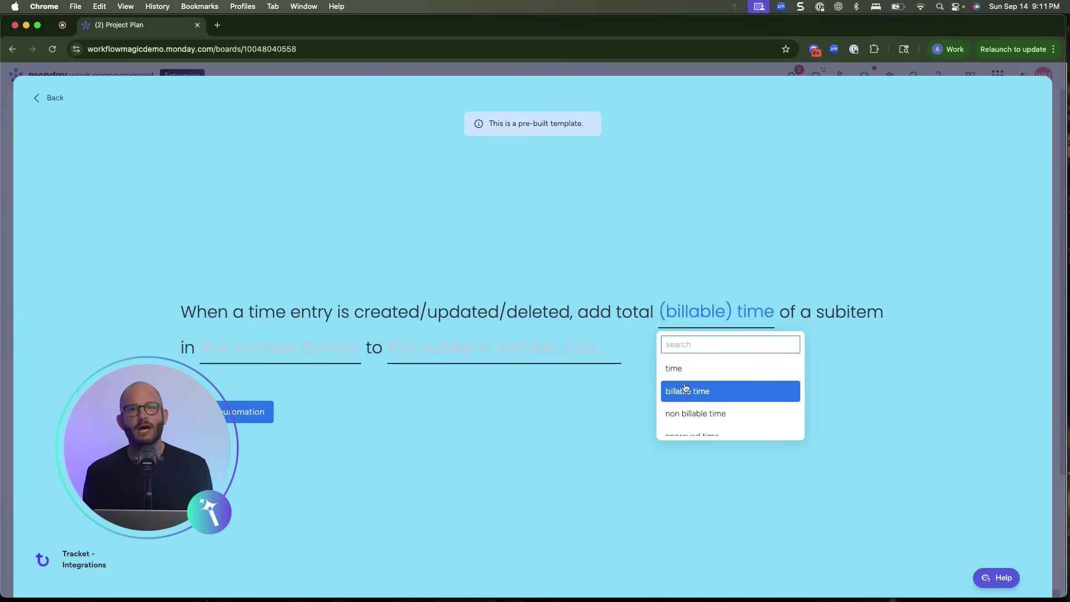
pyautogui.scroll(-3, 685, 390)
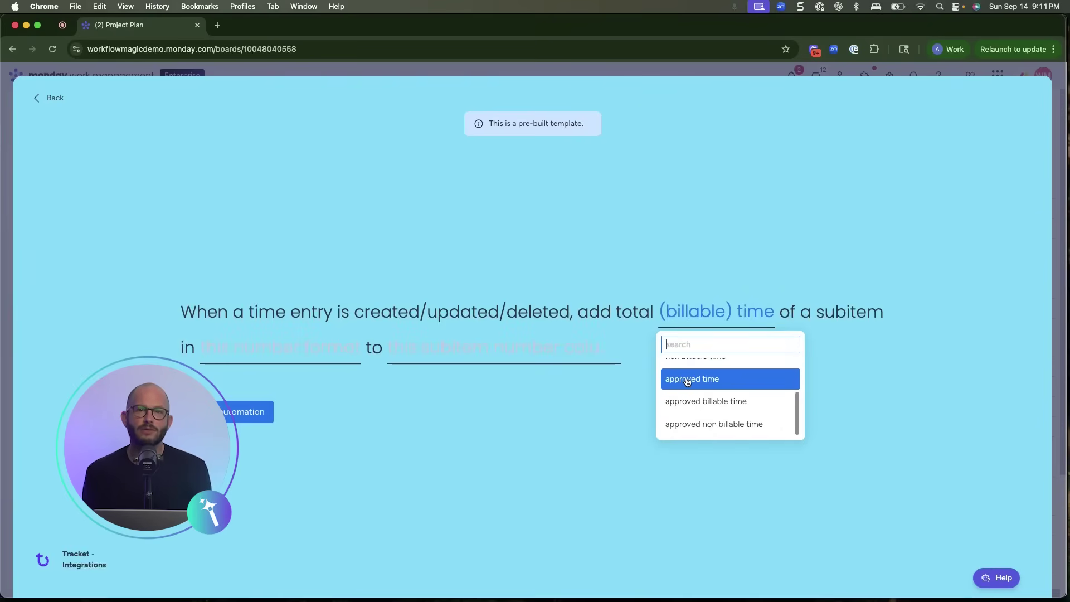